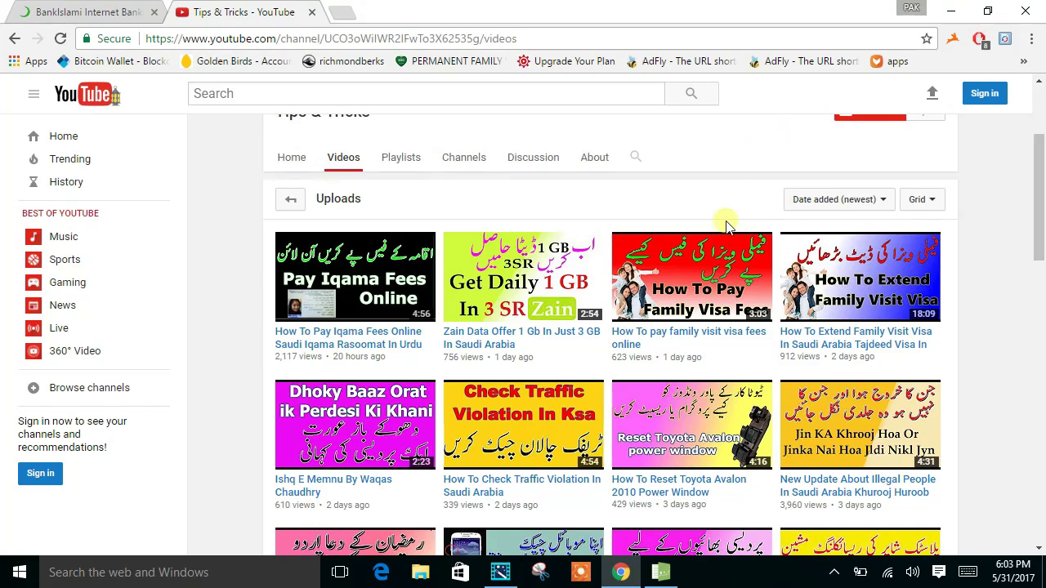
Open the browser settings and expand the advanced settings
click(1031, 38)
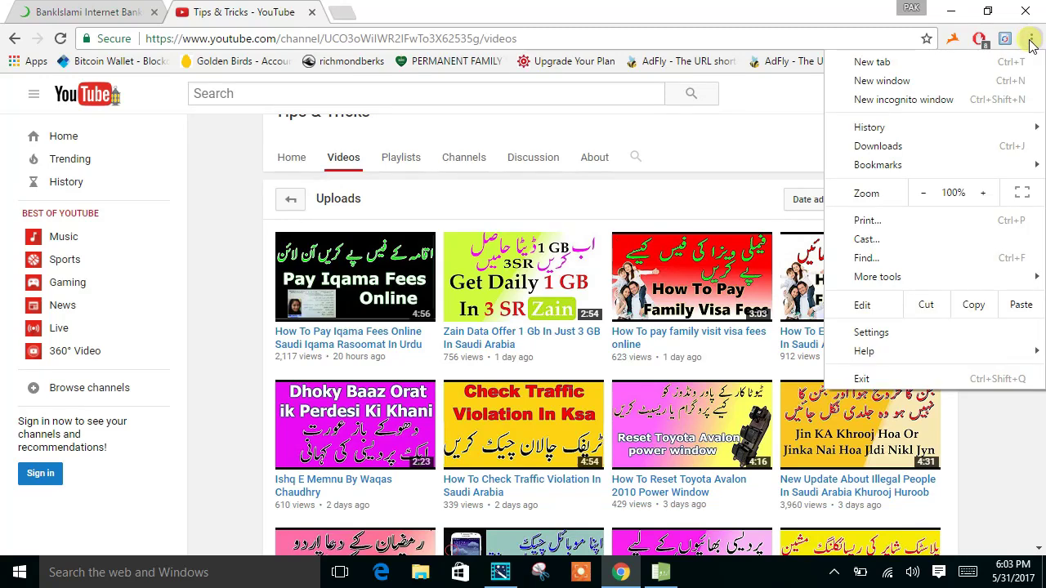
click(883, 336)
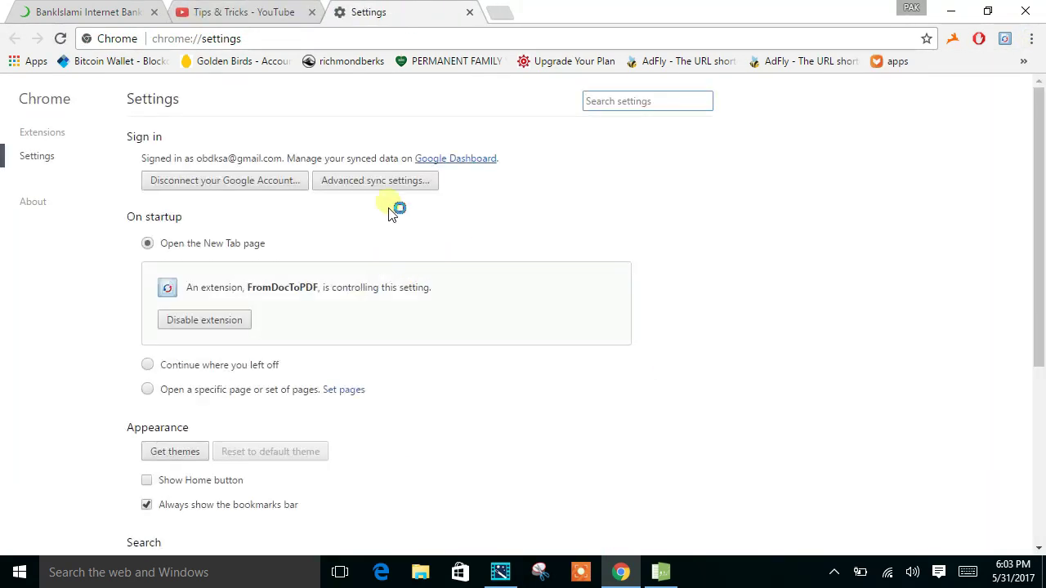
scroll(436, 400, down, 3)
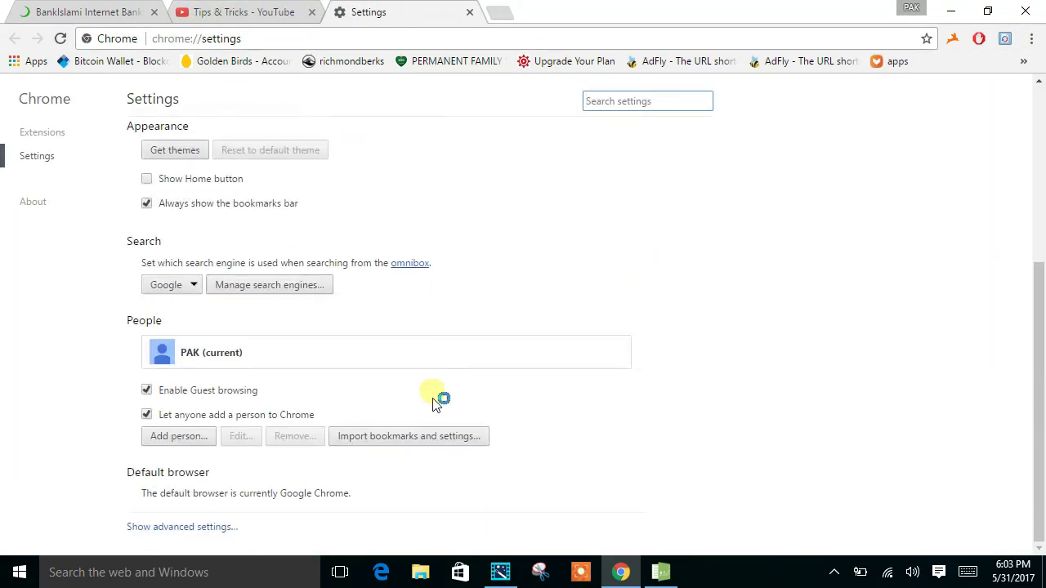
click(142, 528)
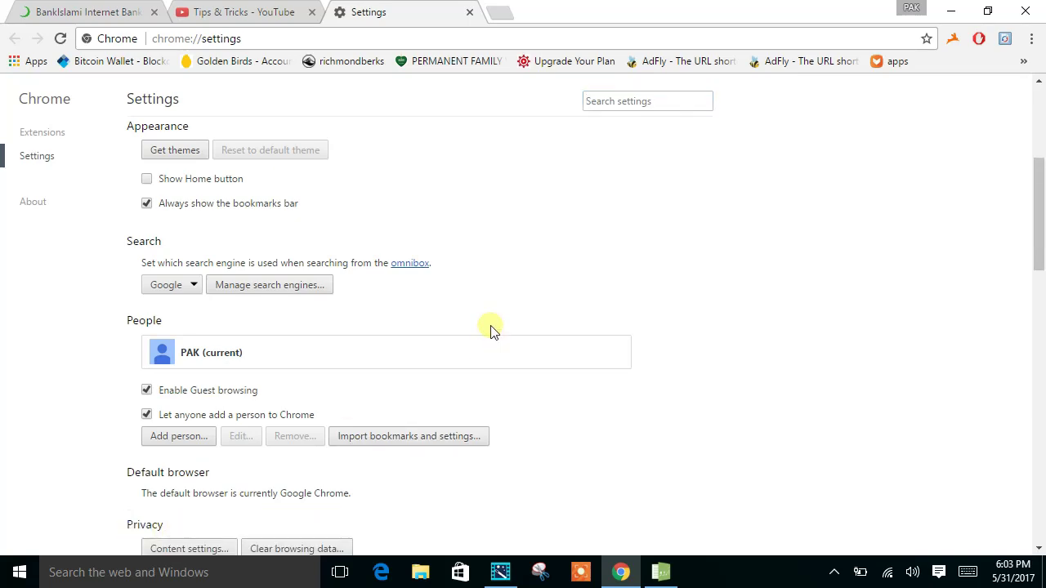
Open the saved password manager from the Passwords and forms section of the advanced settings
scroll(490, 331, down, 10)
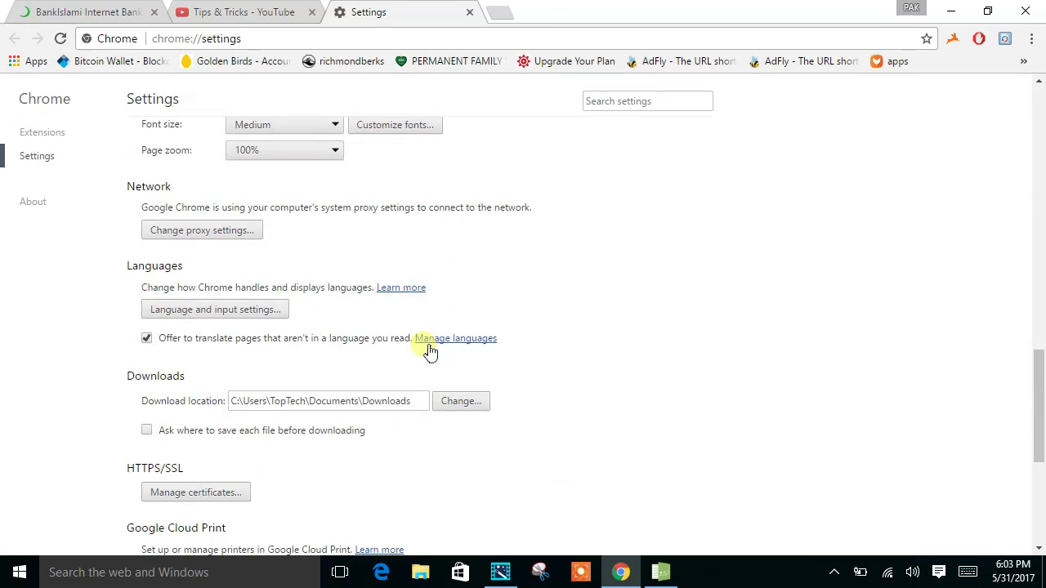
scroll(430, 350, down, 3)
scroll(423, 350, down, 1)
scroll(423, 350, up, 4)
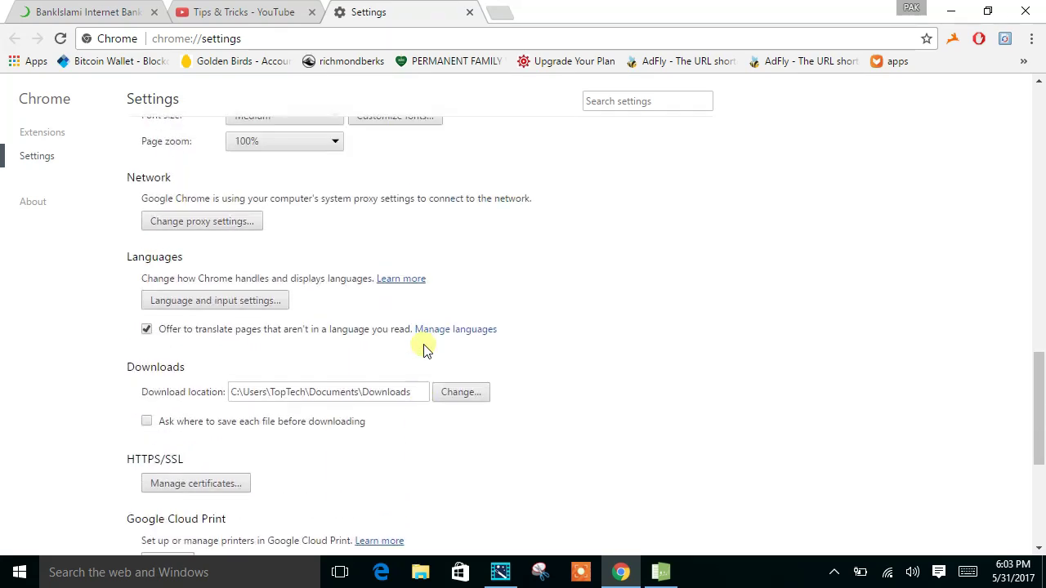
scroll(423, 349, up, 3)
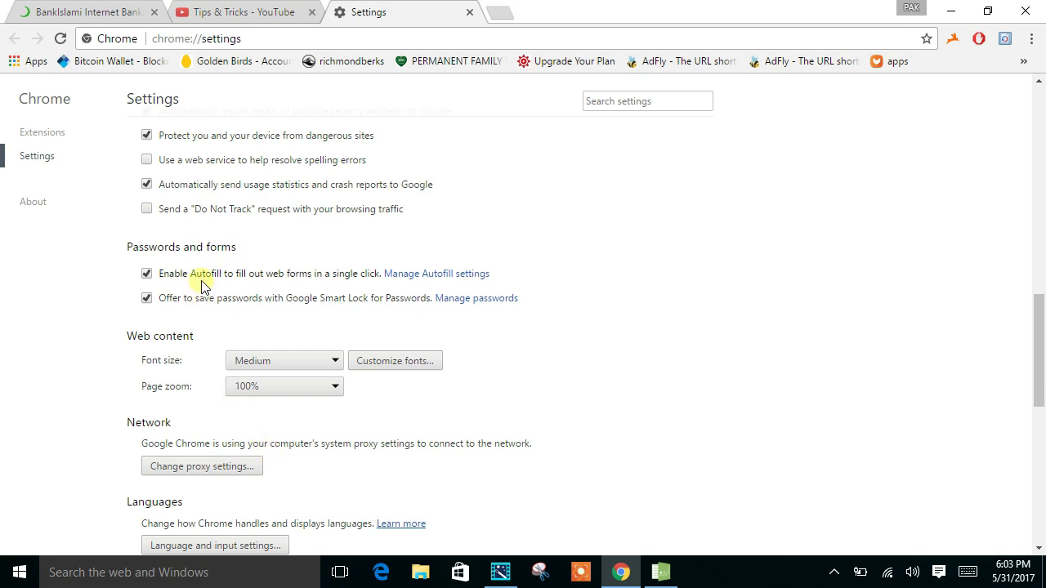
click(487, 299)
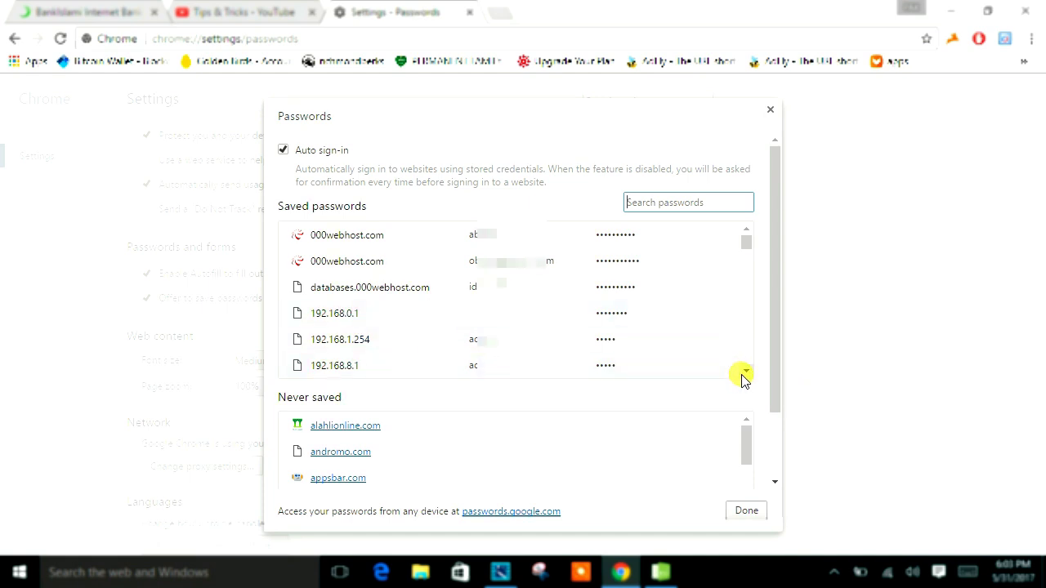
Look through the first part of the saved passwords list, checking which sites have stored logins
click(746, 372)
click(746, 373)
click(746, 373)
click(746, 373)
click(746, 373)
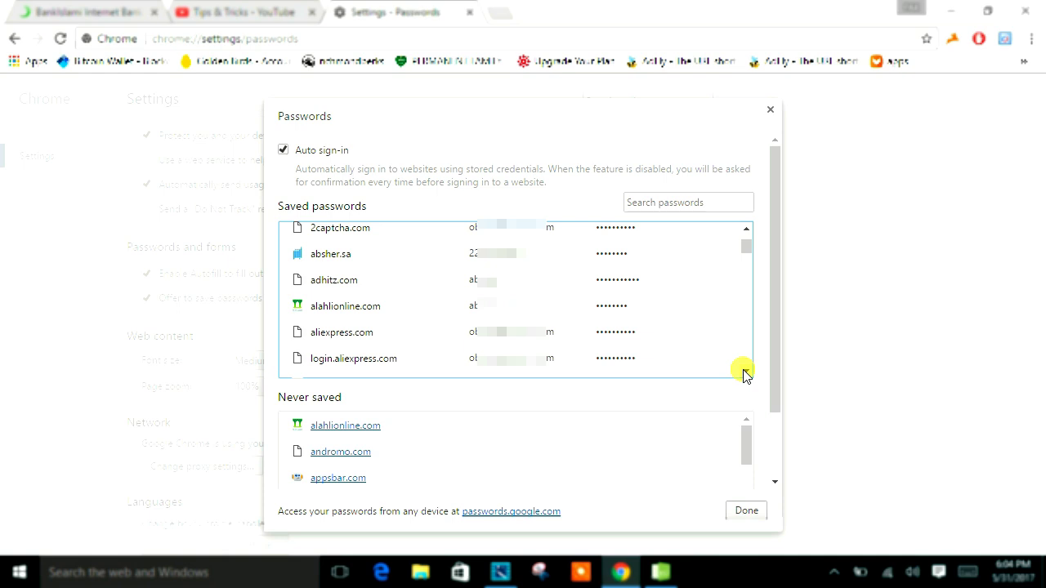
click(746, 372)
click(746, 372)
click(746, 373)
click(746, 373)
click(746, 372)
click(746, 373)
click(746, 373)
click(746, 372)
click(746, 372)
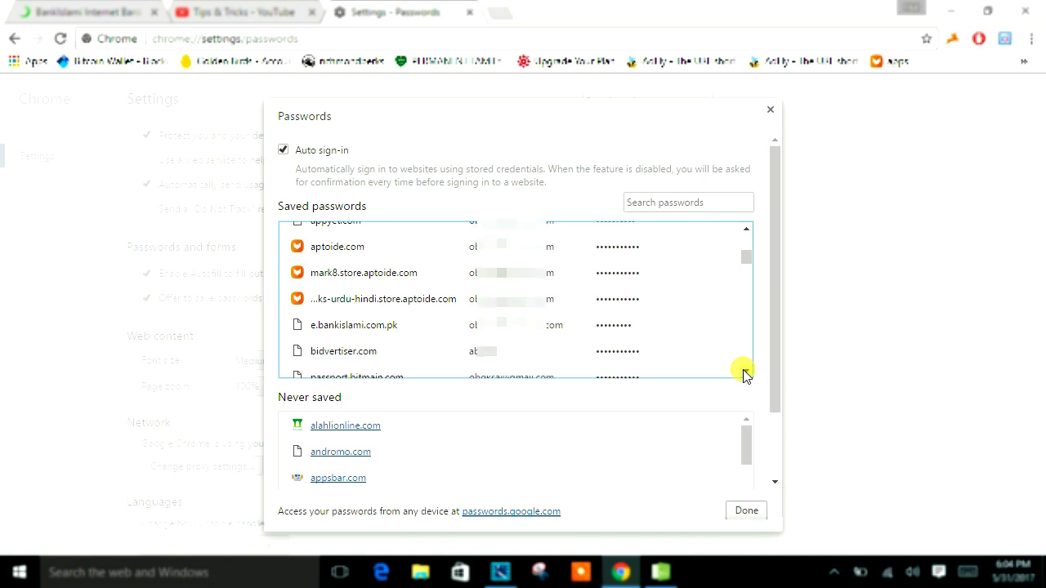
click(746, 372)
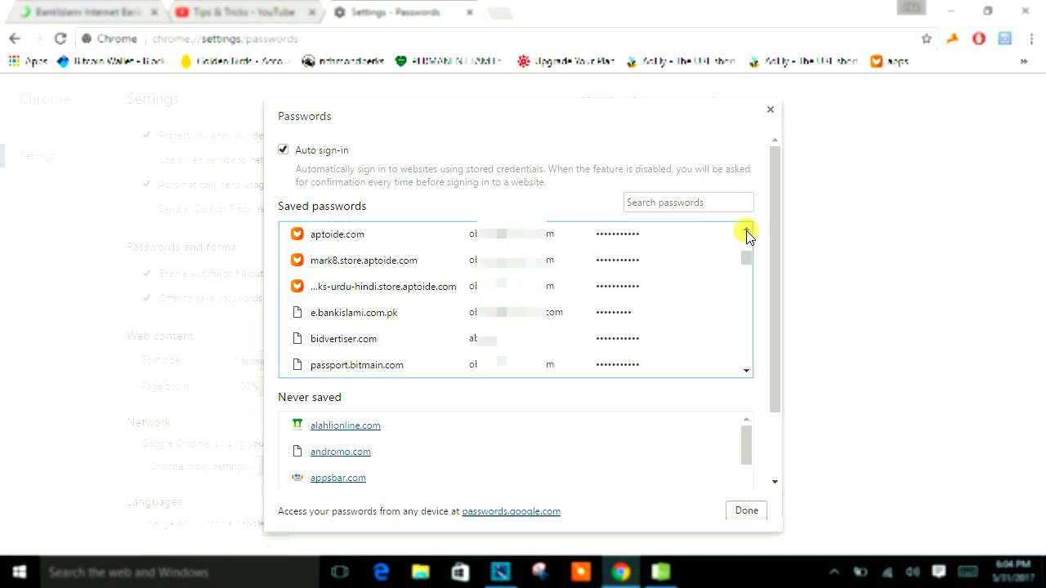
click(746, 372)
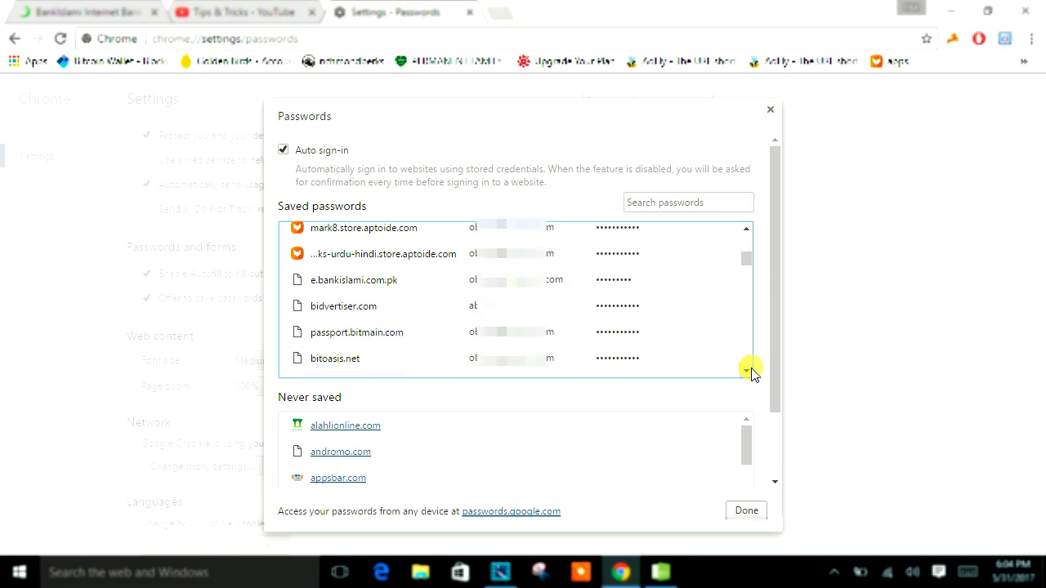
Reveal the saved password for captcha2cash.com, authorising it with the Windows account password
scroll(451, 333, down, 3)
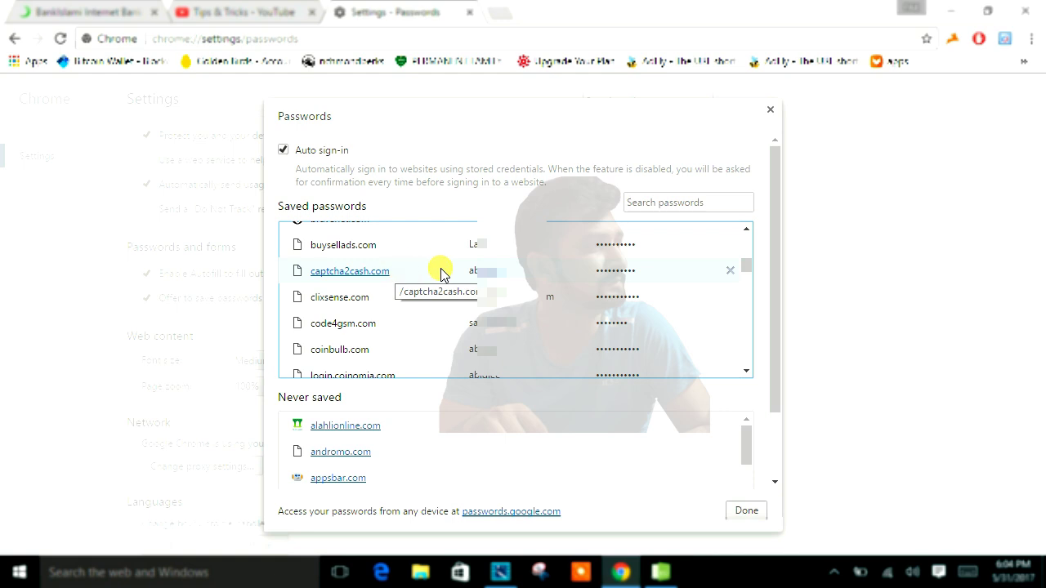
click(607, 276)
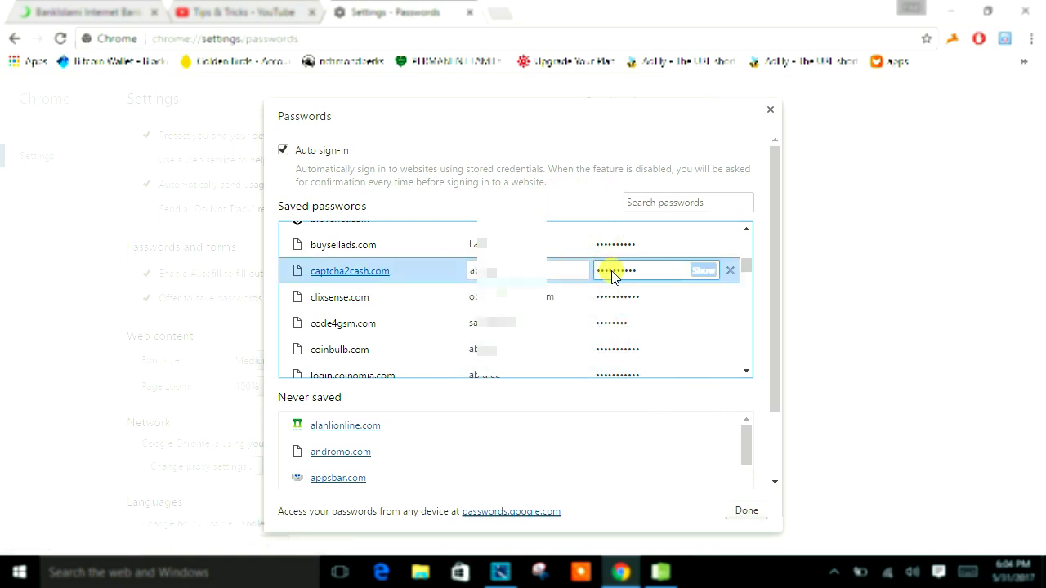
click(704, 270)
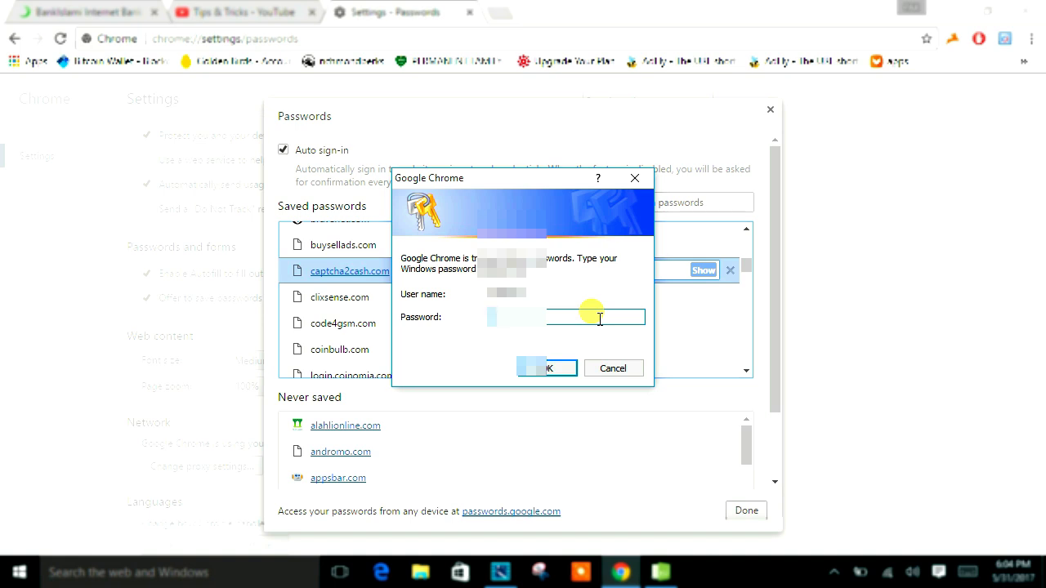
text(•••••••)
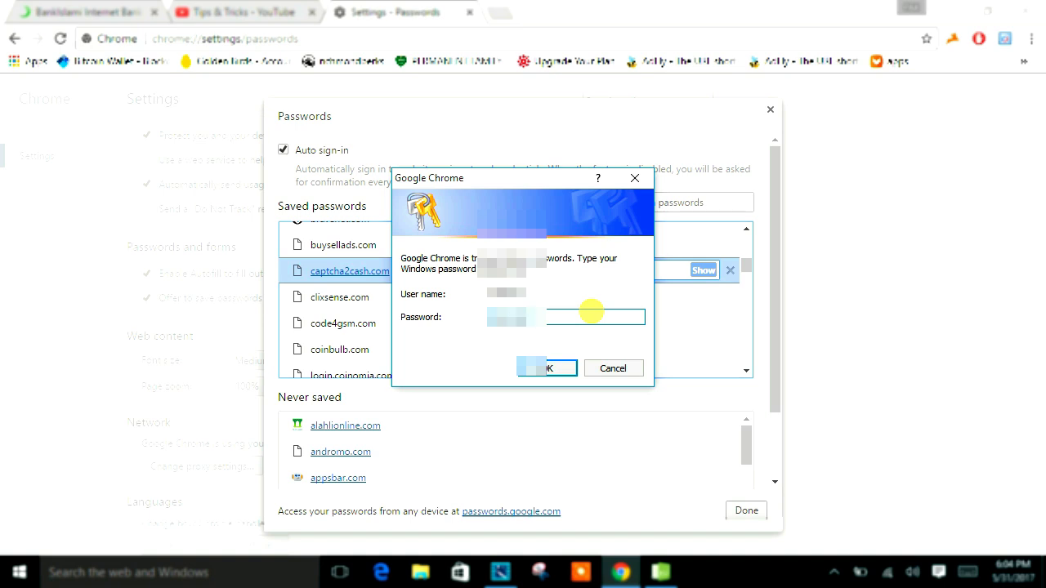
text(•••)
click(563, 367)
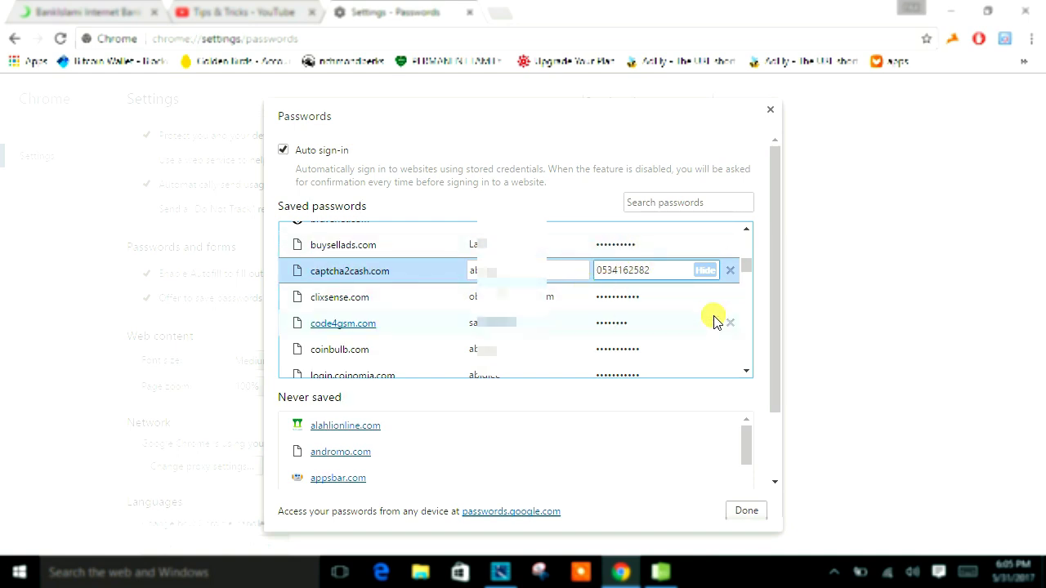
Examine the rest of the saved passwords list down to its last entry
scroll(711, 322, down, 5)
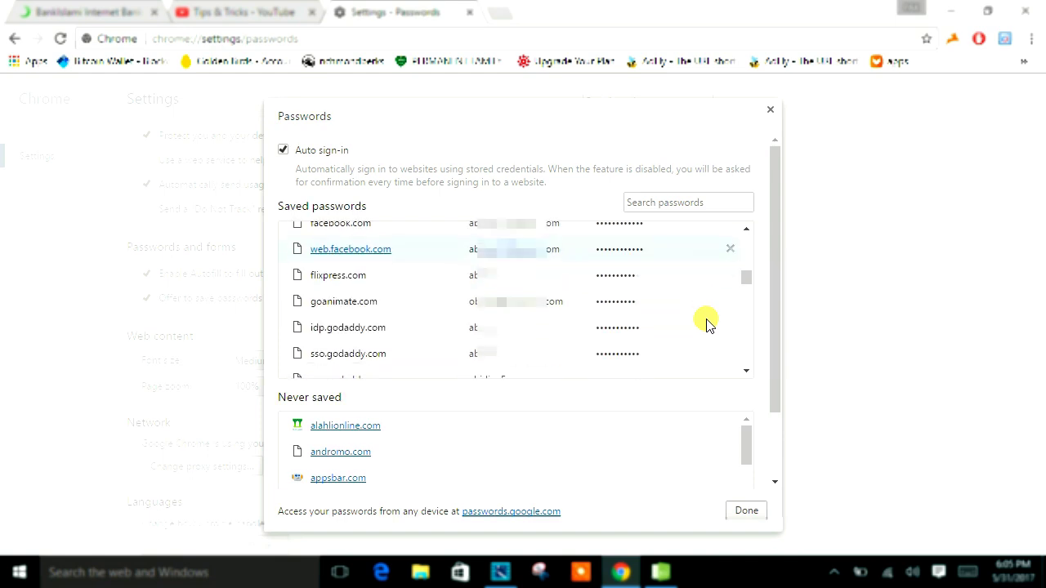
scroll(707, 322, down, 5)
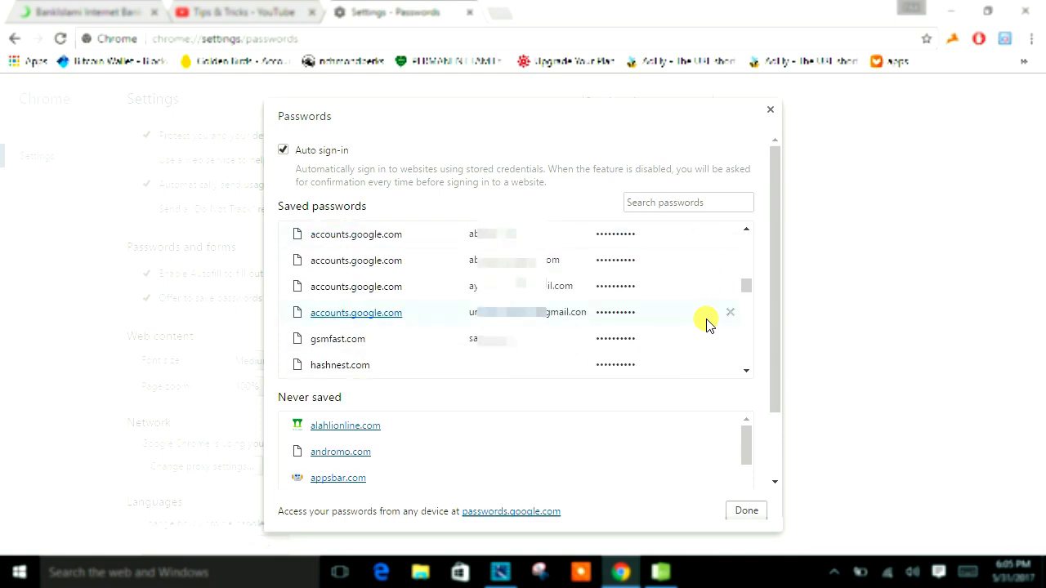
scroll(708, 321, down, 3)
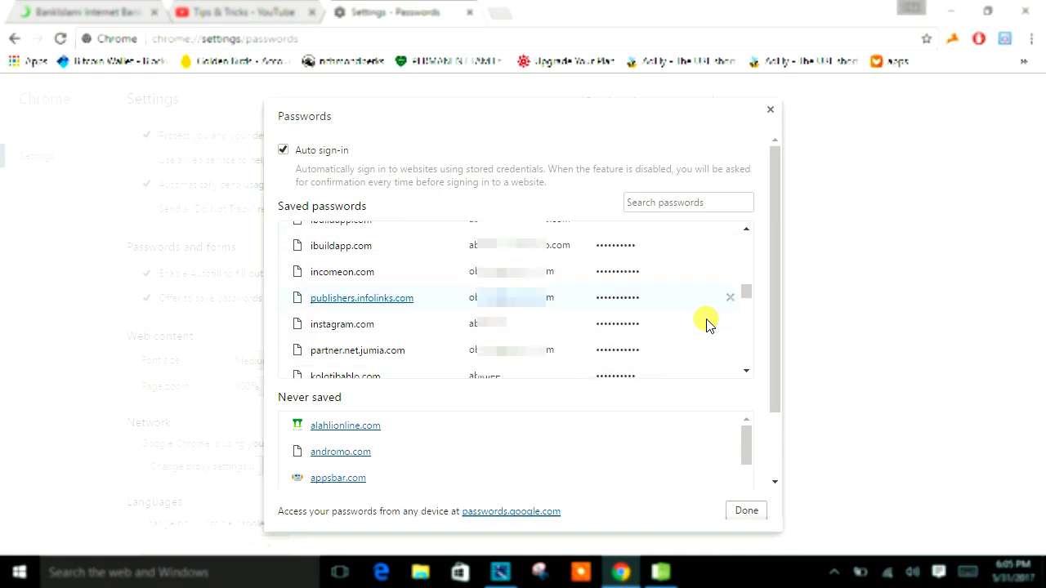
scroll(707, 322, down, 10)
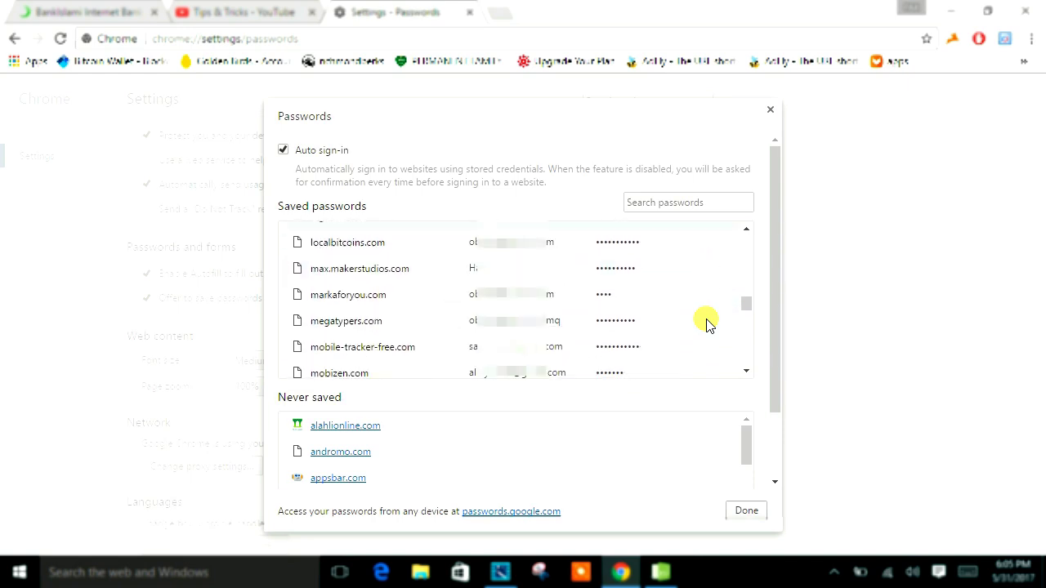
scroll(707, 324, down, 10)
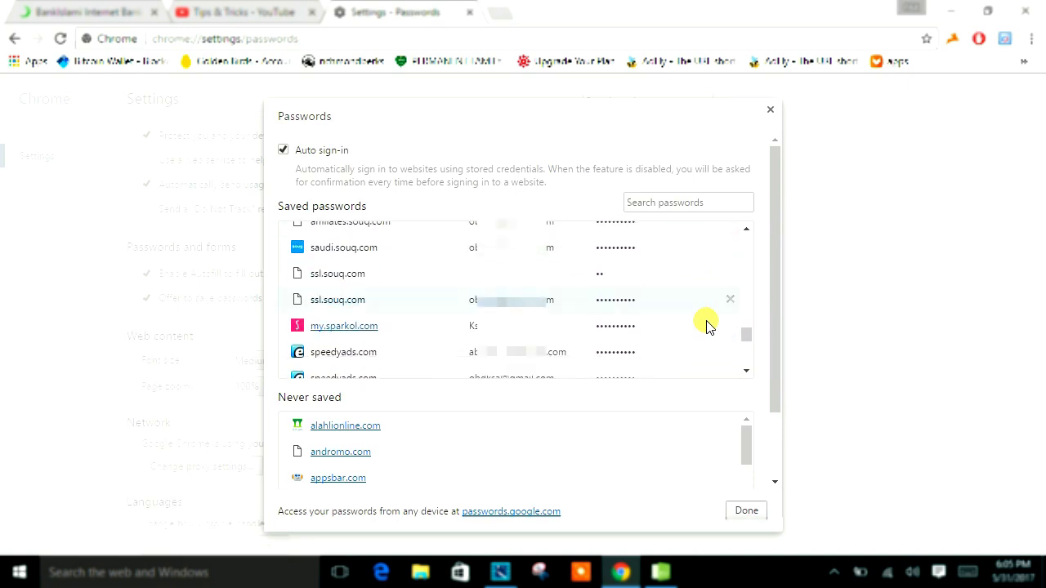
scroll(708, 325, down, 5)
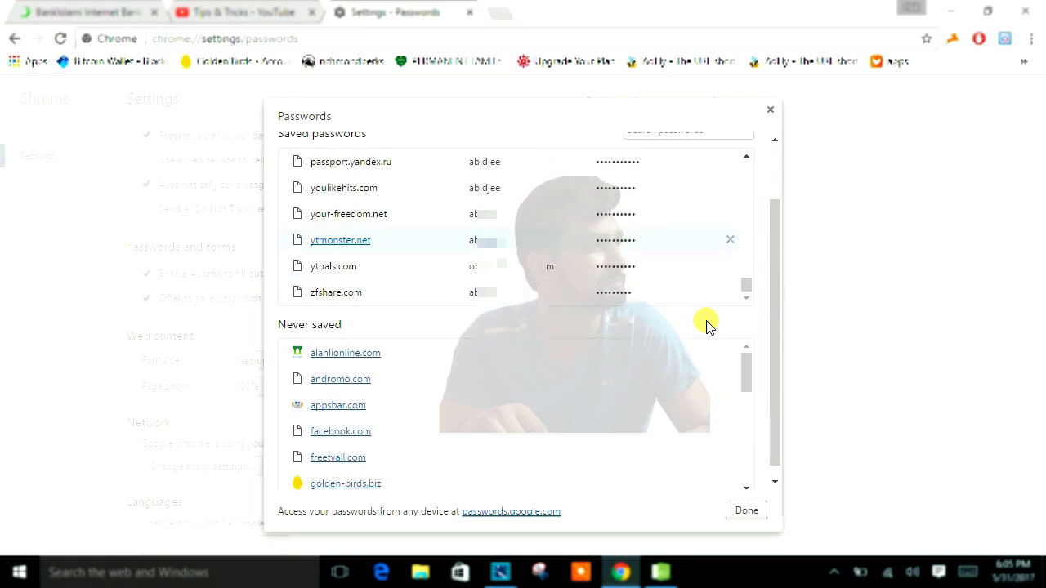